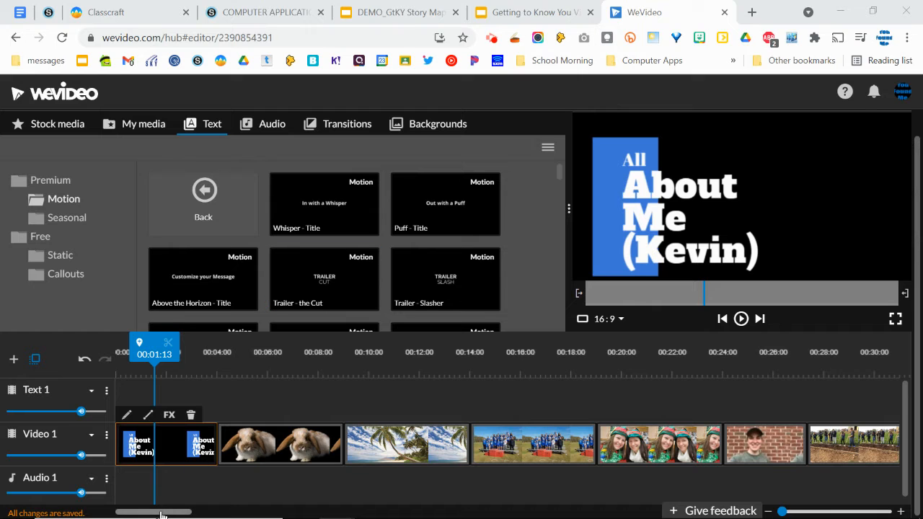
- Add the free static End credits title to the Video 1 track, directly after the last photo clip
drag(184, 512, 261, 515)
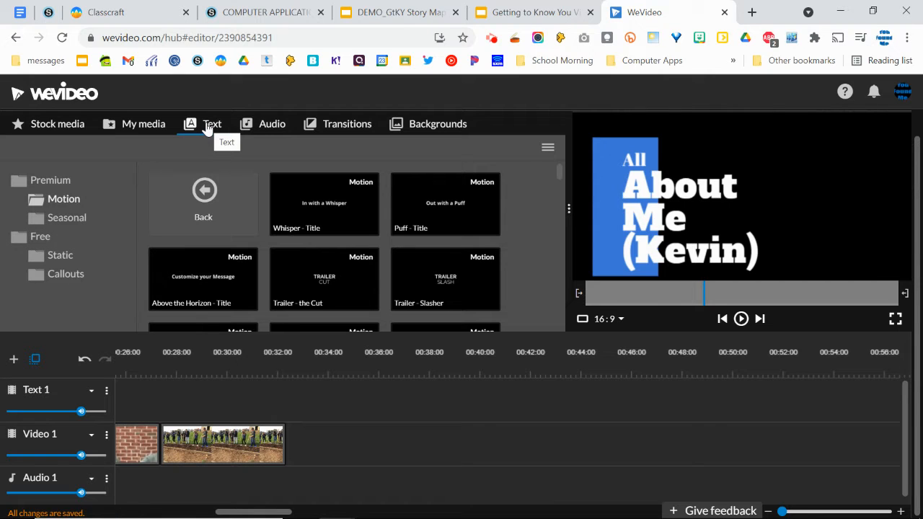
click(42, 238)
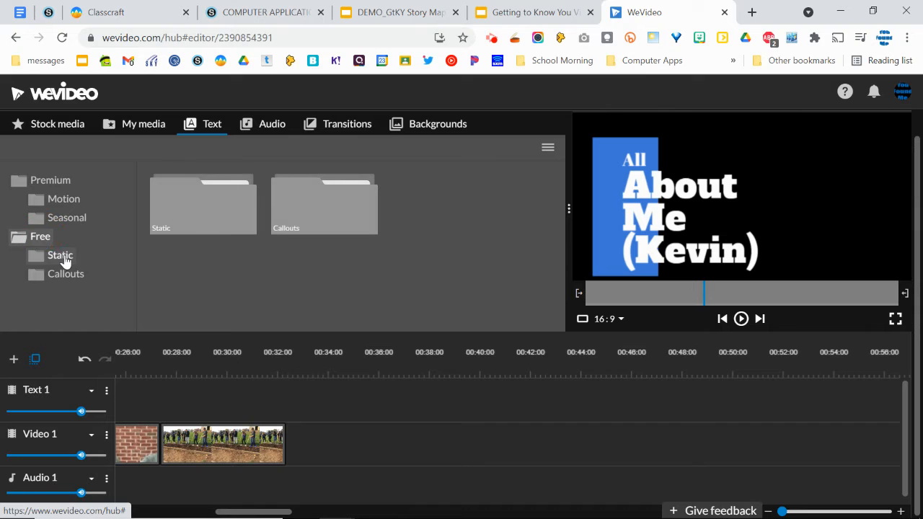
click(62, 258)
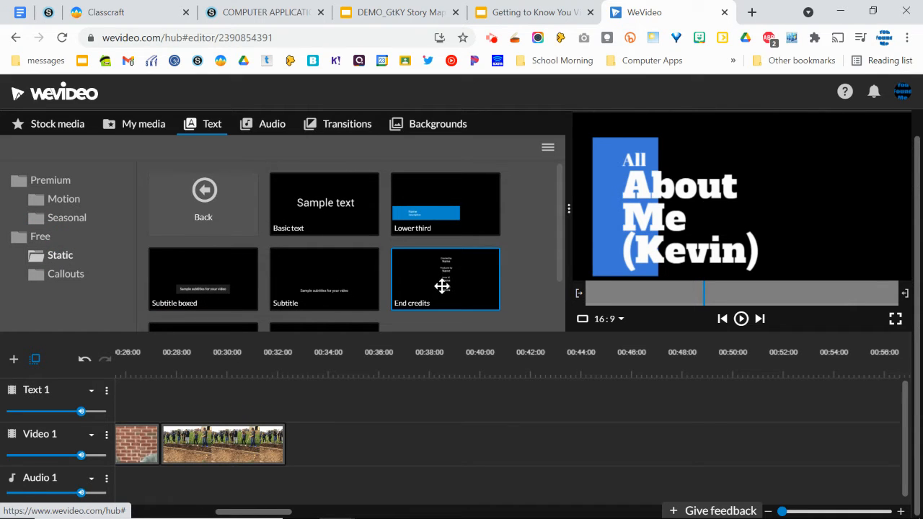
drag(432, 277, 306, 453)
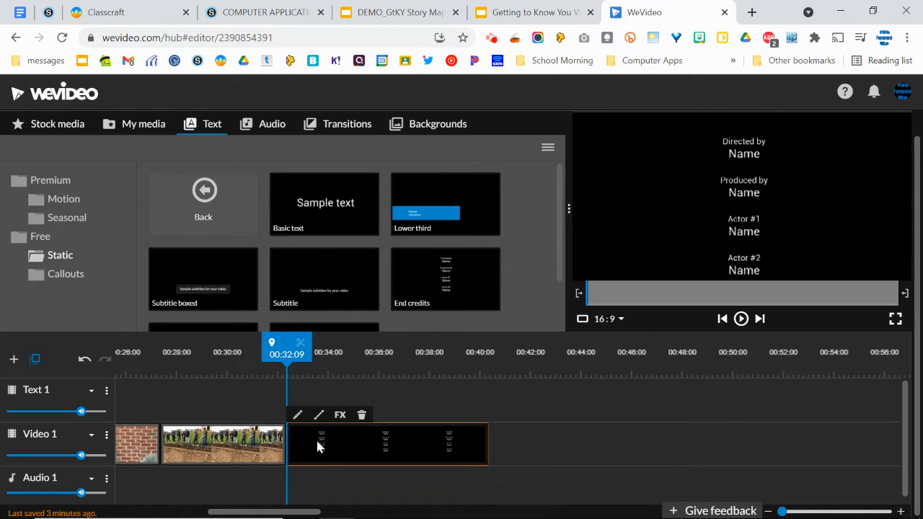
- Open the end credits clip for editing and clear all of its placeholder text
double_click(332, 440)
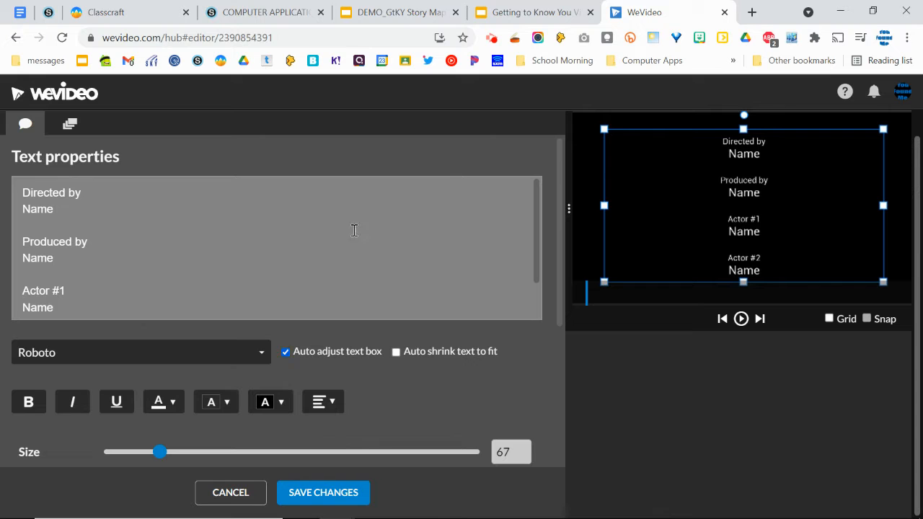
click(280, 236)
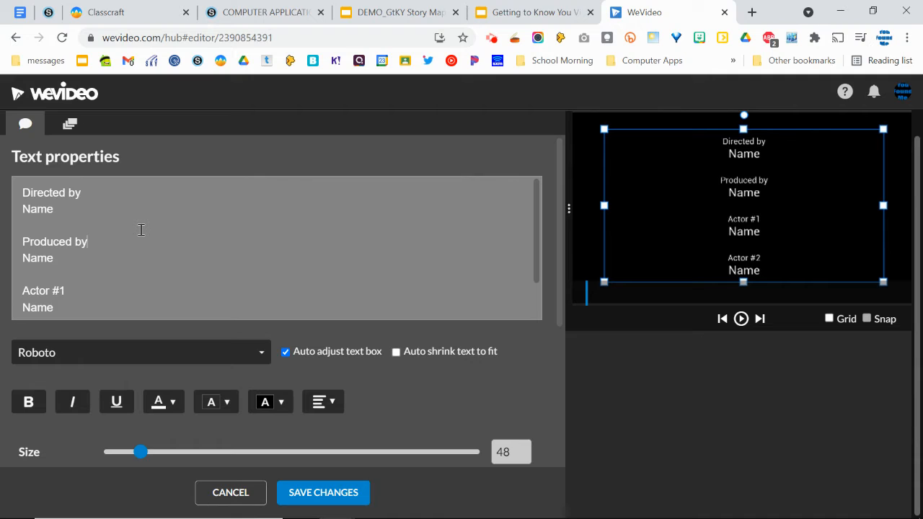
key(ctrl+a)
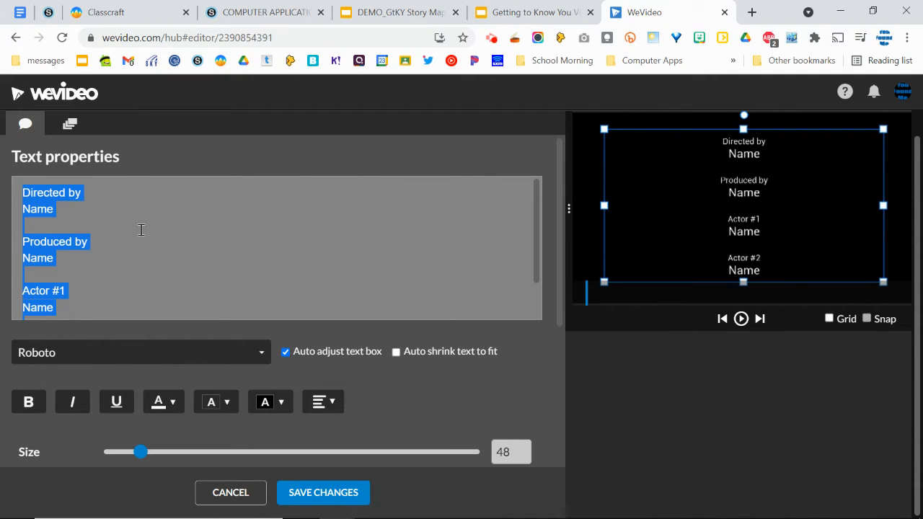
key(BackSpace)
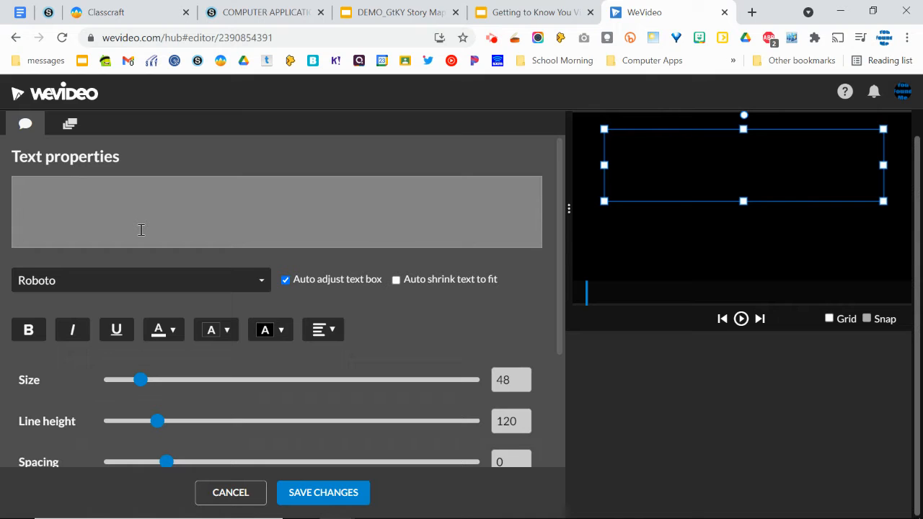
- Switch to the Schoology course and locate GtKY Story Map in the folder "1. The Start of Something New"
click(399, 12)
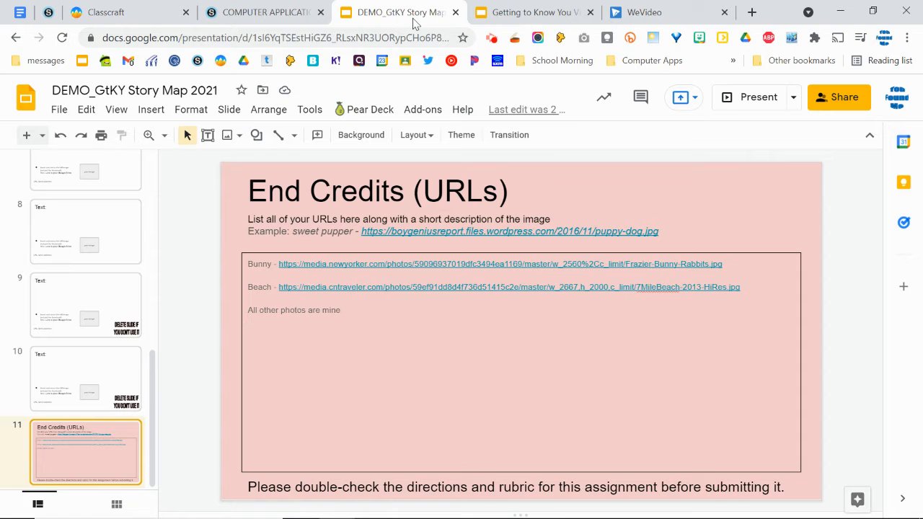
click(265, 16)
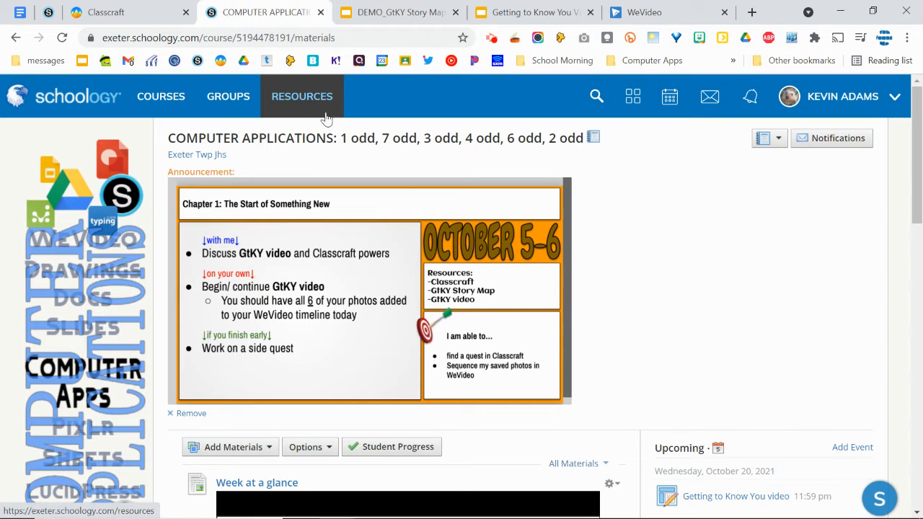
scroll(317, 156, down, 10)
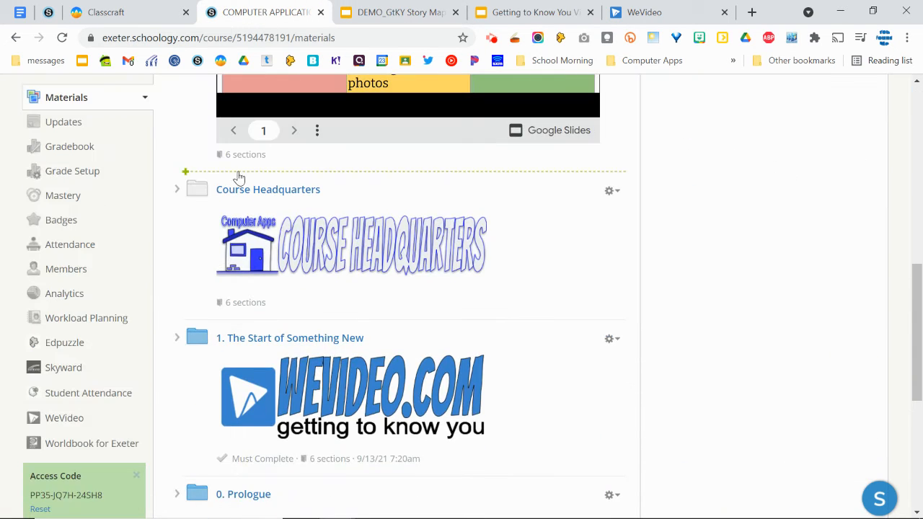
click(177, 338)
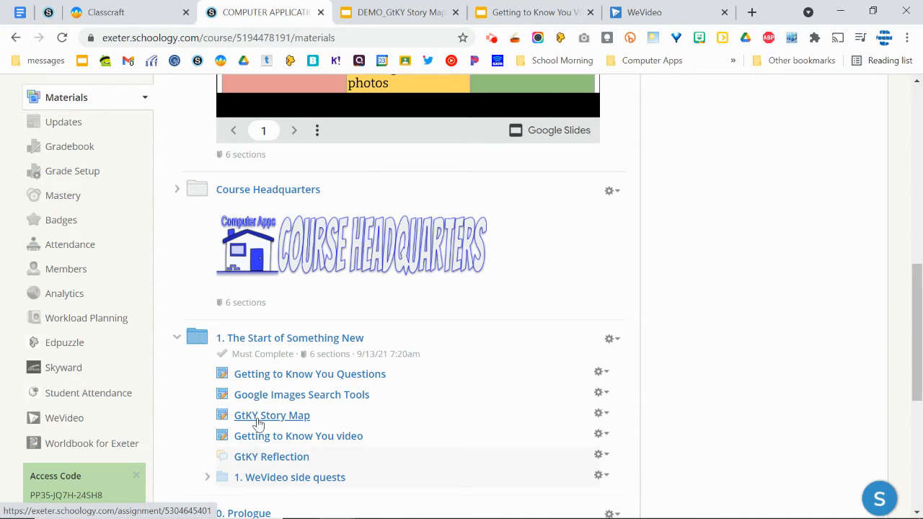
scroll(258, 422, up, 10)
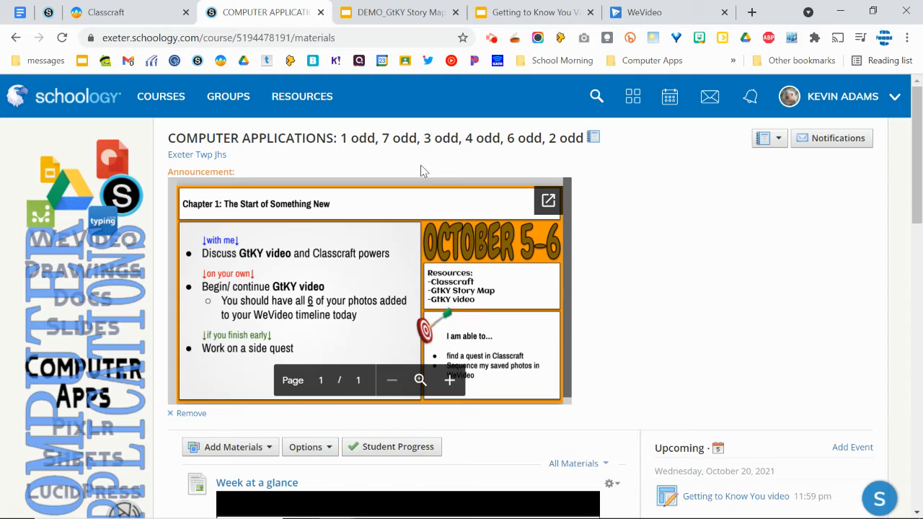
- Copy the Bunny, Beach and "All other photos are mine" lines from the Story Map's End Credits slide into the WeVideo credits text
click(411, 14)
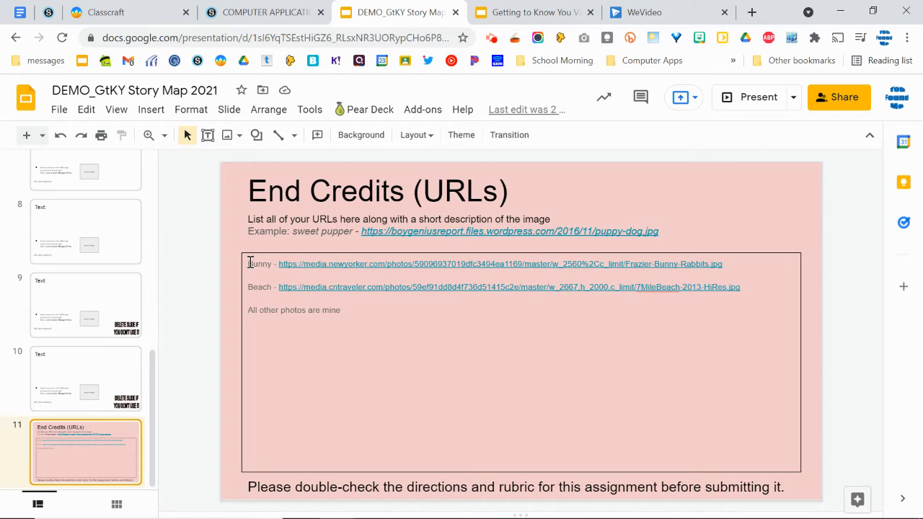
drag(250, 263, 377, 317)
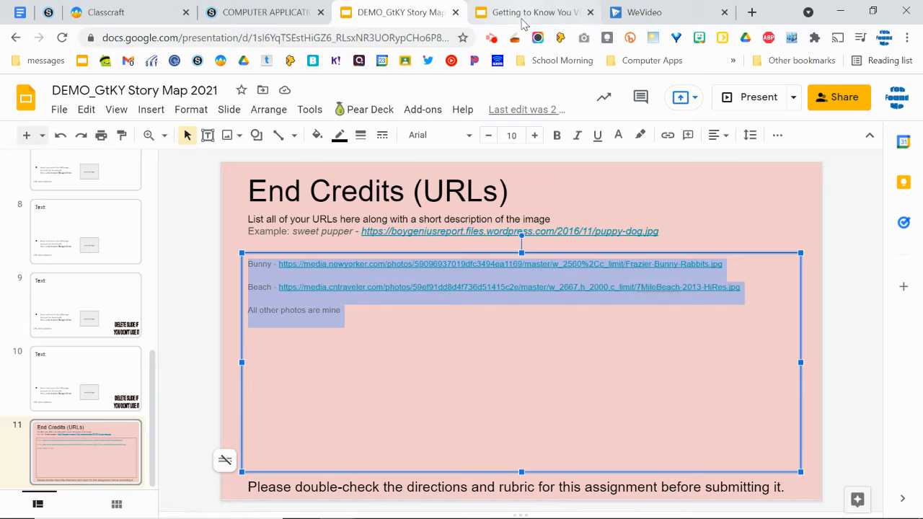
click(637, 14)
click(250, 204)
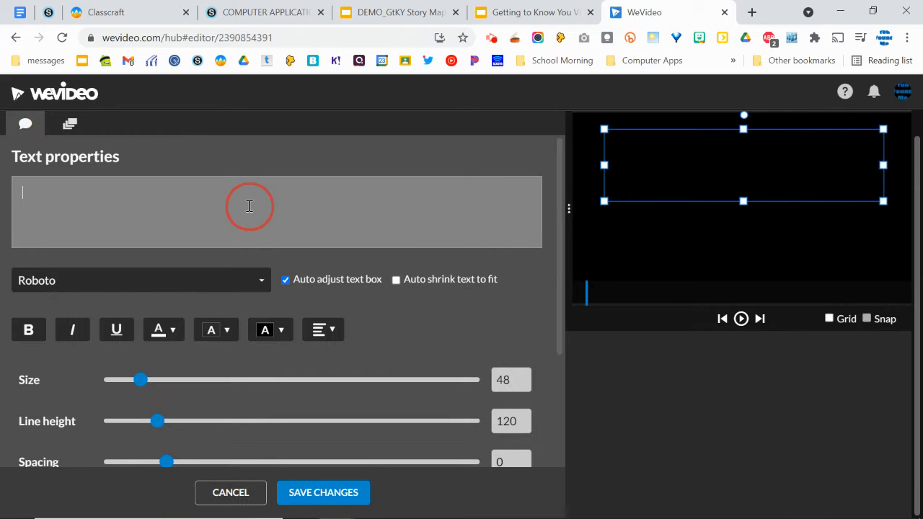
text(Bunny - https://media.newyorker.com/photos/59096d37019dfc3494ea1169/master/w_2560%2Cc_limit/Frazier-Bunny-Rabbits.jpgBeach - https://media.cntraveler.com/photos/59ef91dd8d4f736d51415c2e/master/w_2667,h_2000,c_limit/7MileBeach-2013-HiRes.jpgAll other photos are mine)
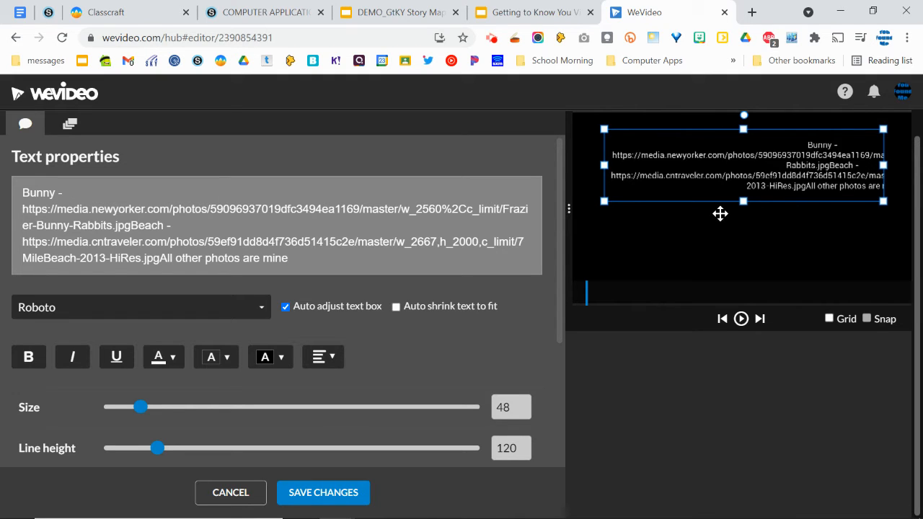
- Left-align the credits text and compare its line layout with the End Credits slide
click(327, 359)
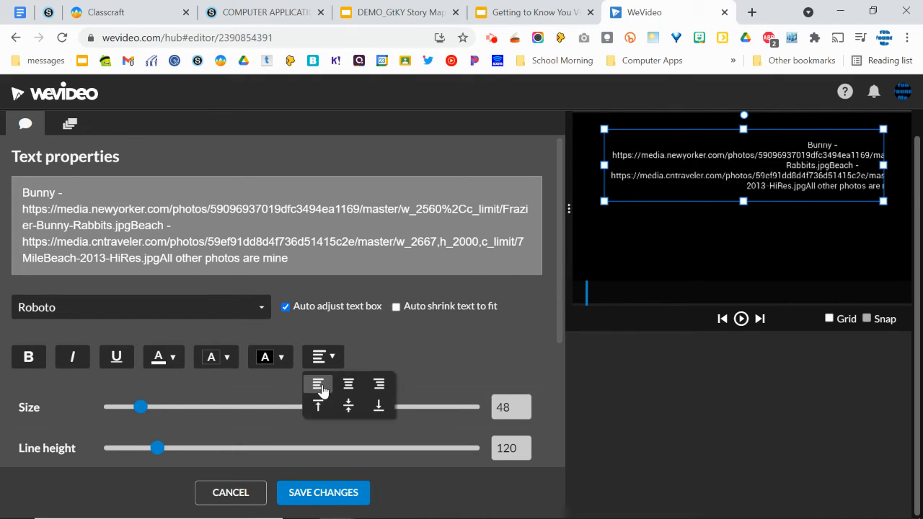
click(321, 386)
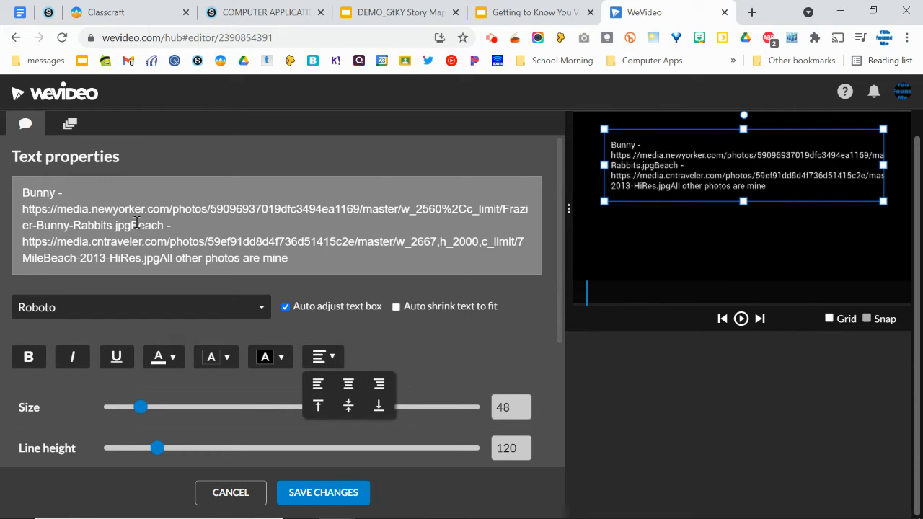
click(412, 14)
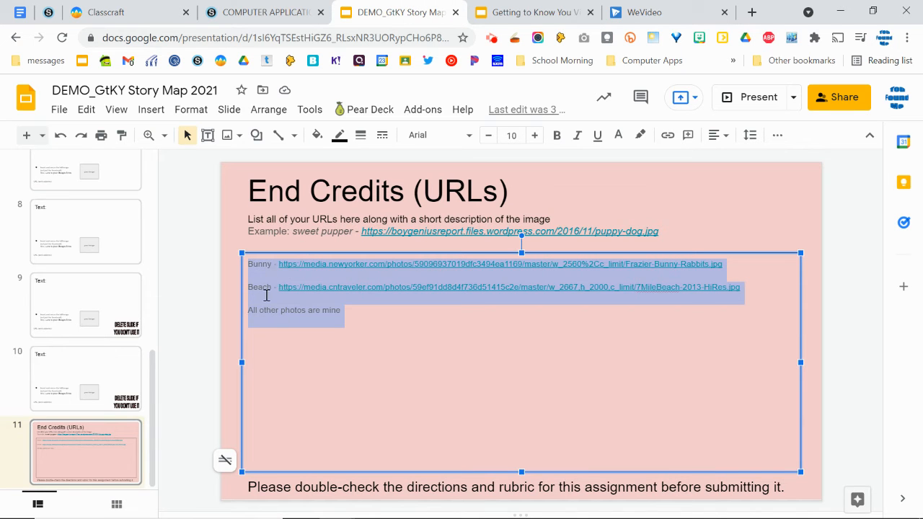
click(624, 18)
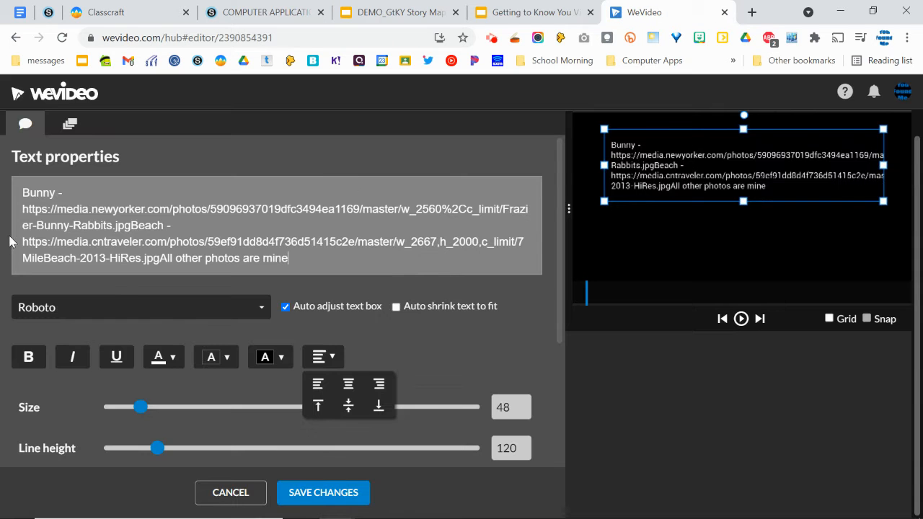
click(23, 209)
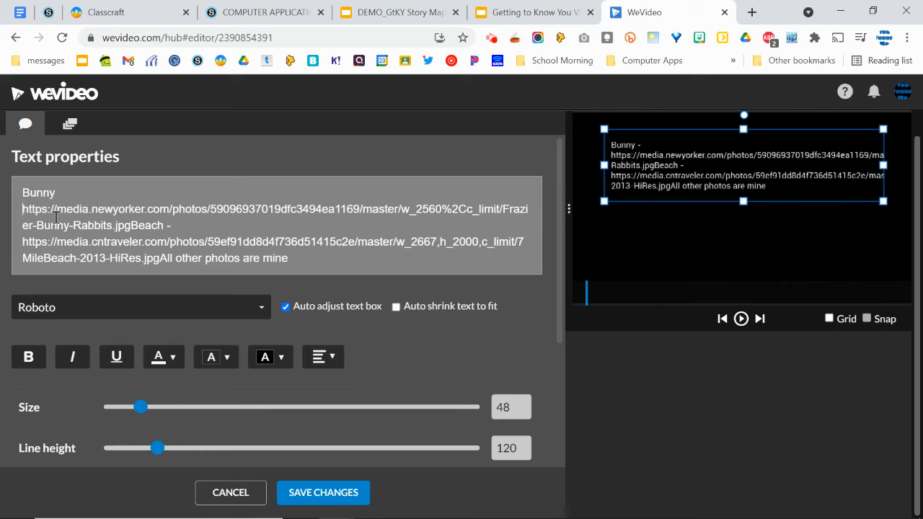
key(BackSpace)
key(Return)
key(BackSpace)
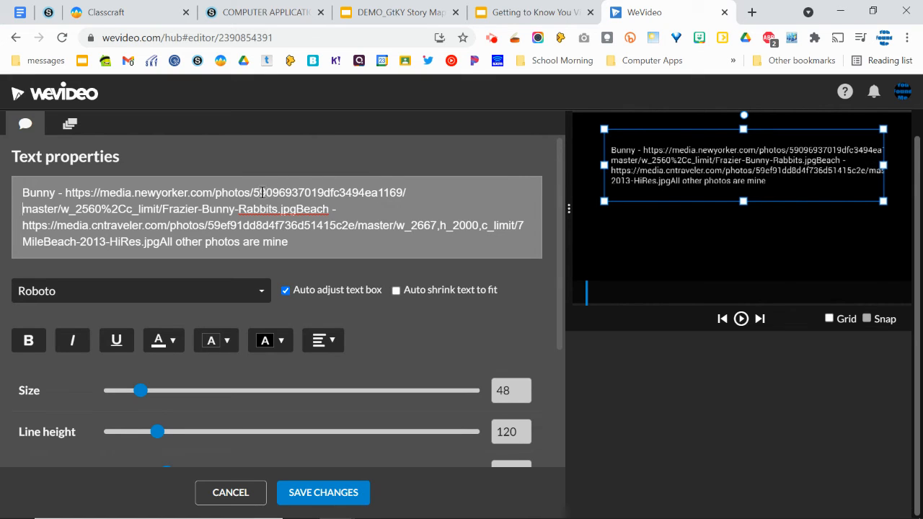
key(Return)
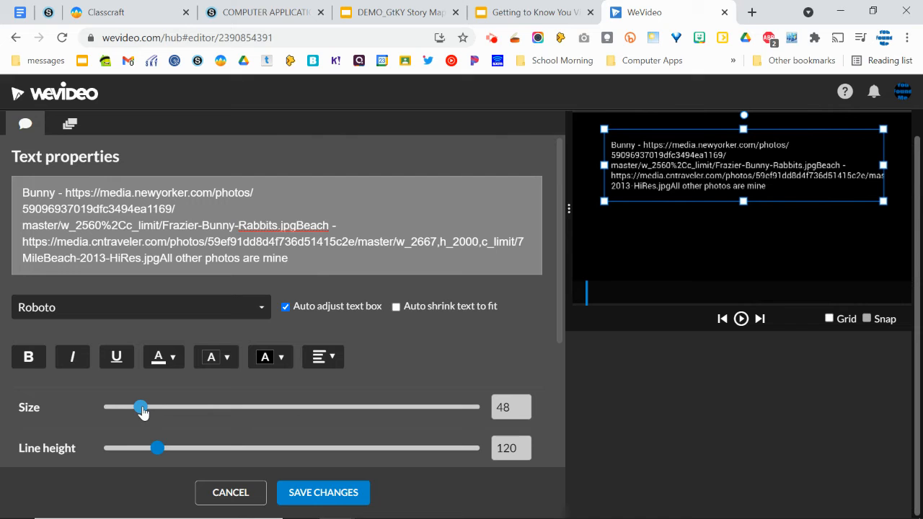
- Reduce the credits text size to 44 and move the Bunny URL's second line break to after "c_limit/"
drag(142, 409, 137, 408)
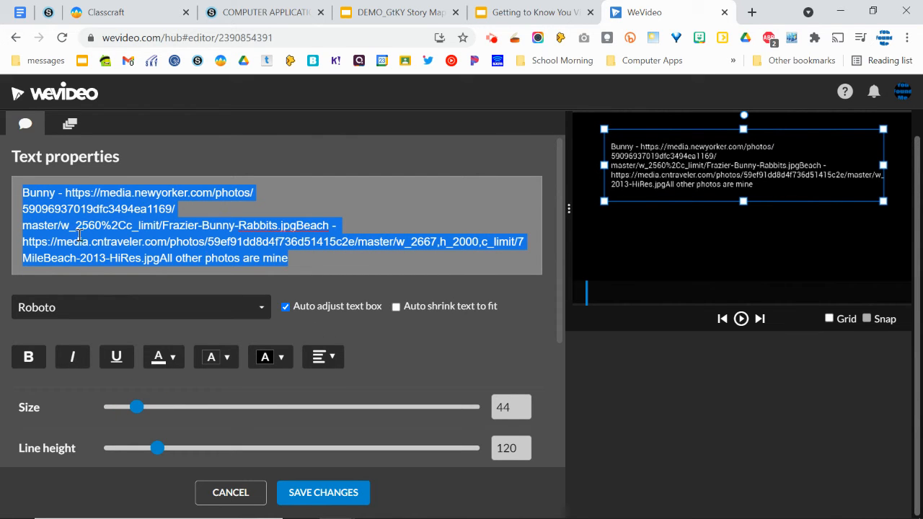
click(45, 227)
click(24, 230)
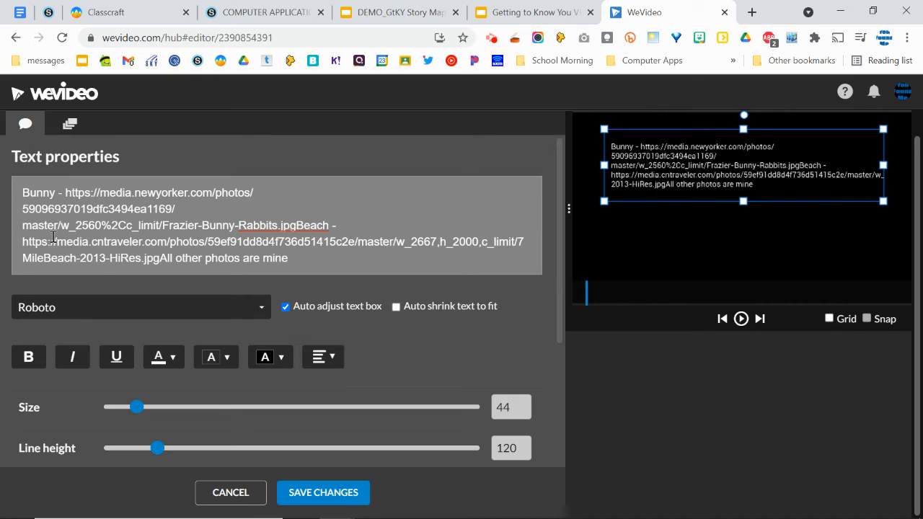
key(BackSpace)
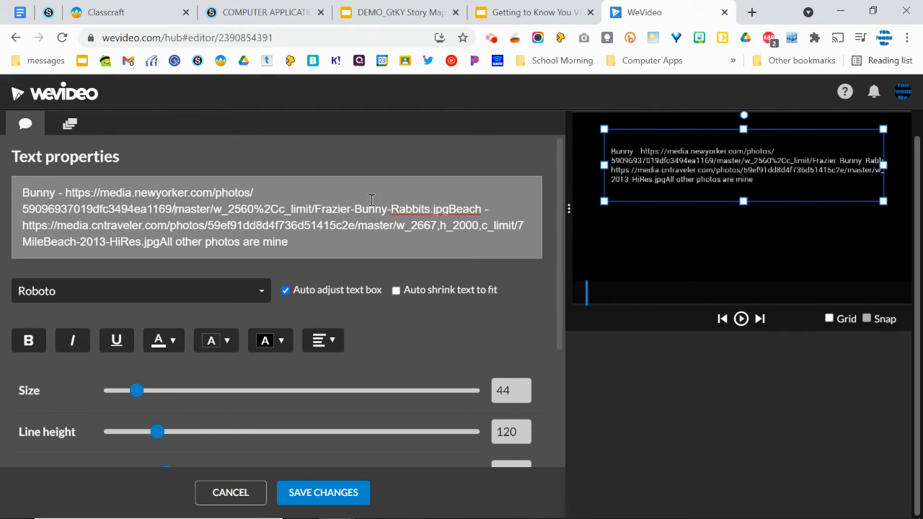
click(315, 208)
key(Return)
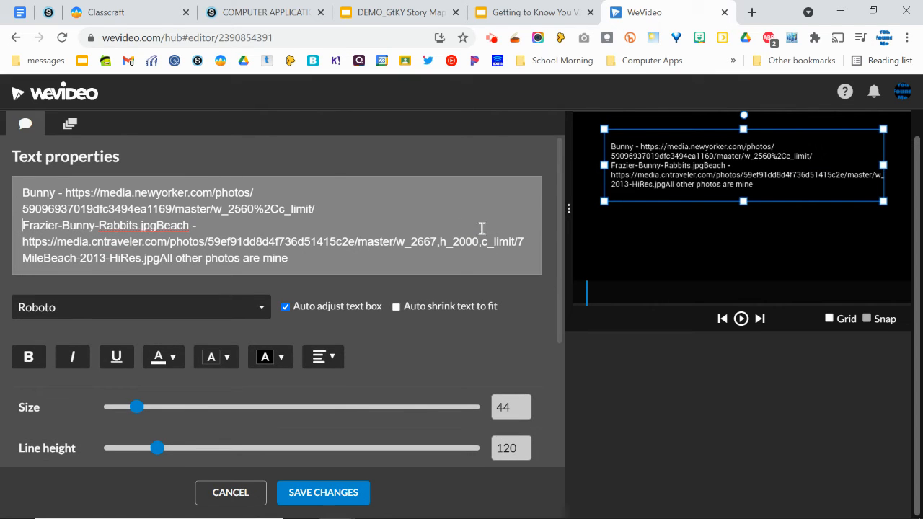
- Start the Beach entry on a new line and break its URL after "master/"
click(157, 226)
key(Return)
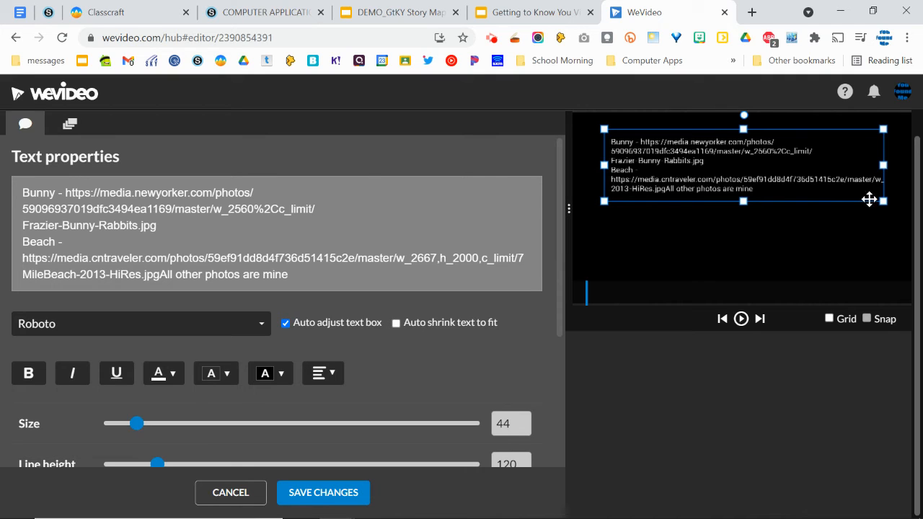
click(397, 258)
key(Return)
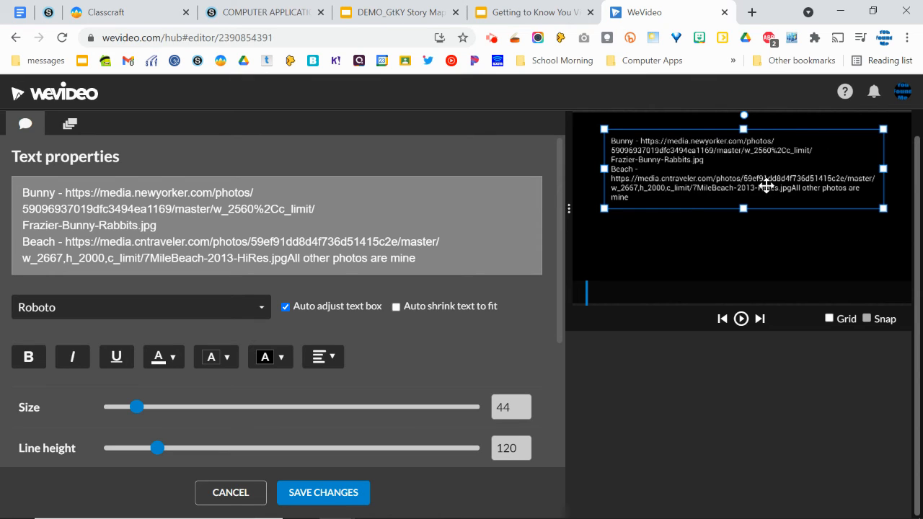
- Move "All other photos are mine" to its own line, separate the entries with blank lines, and discard the text edits
click(288, 258)
key(Return)
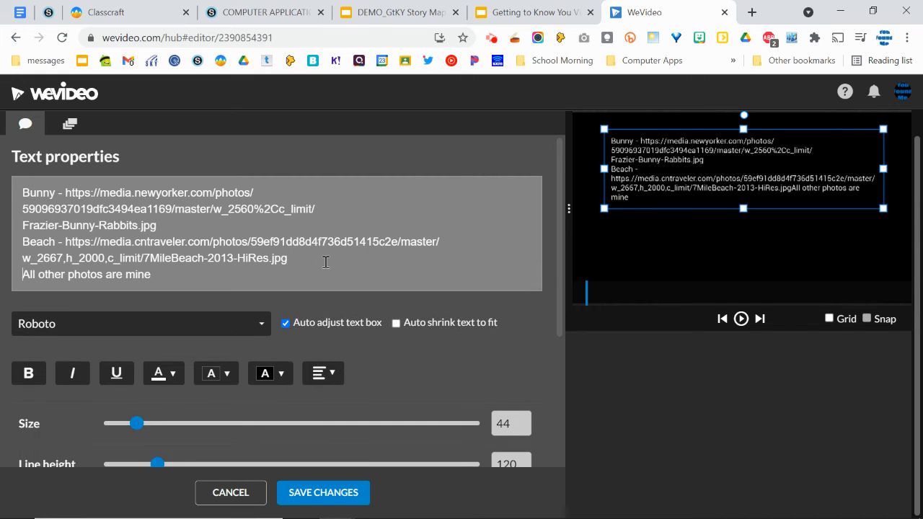
key(Return)
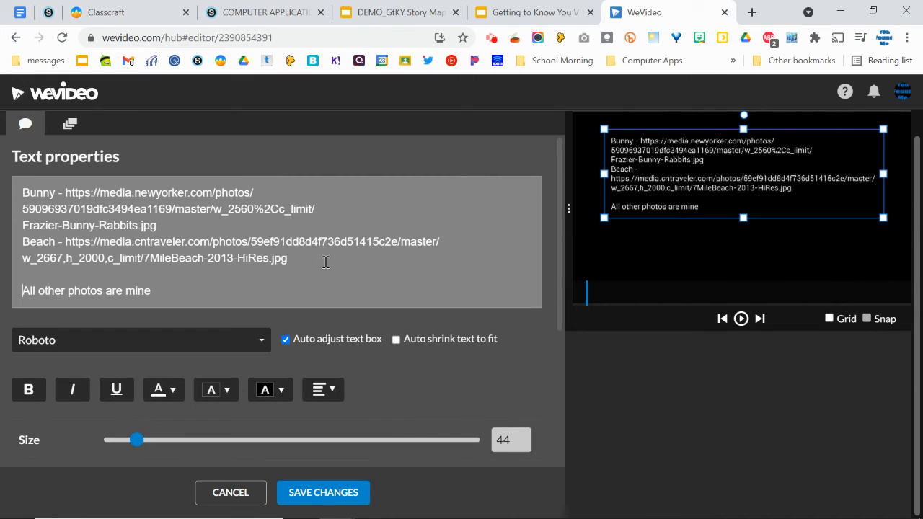
key(Return)
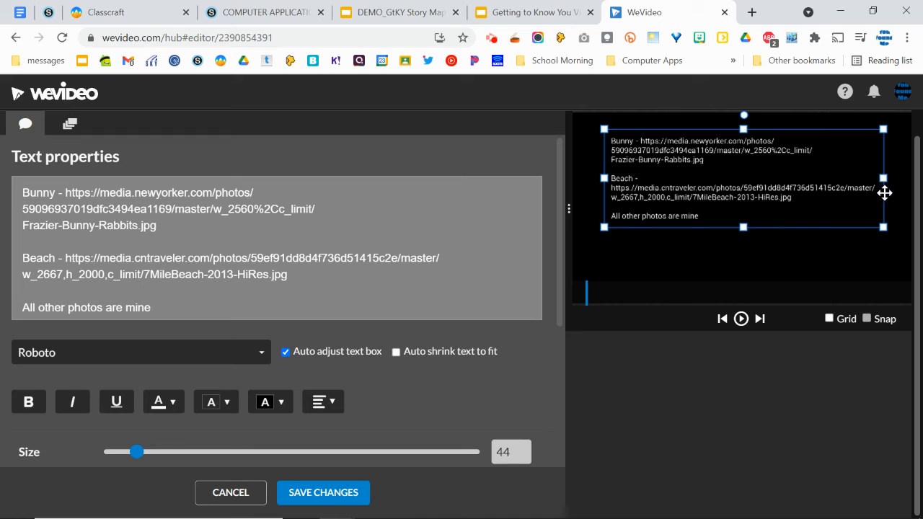
click(225, 492)
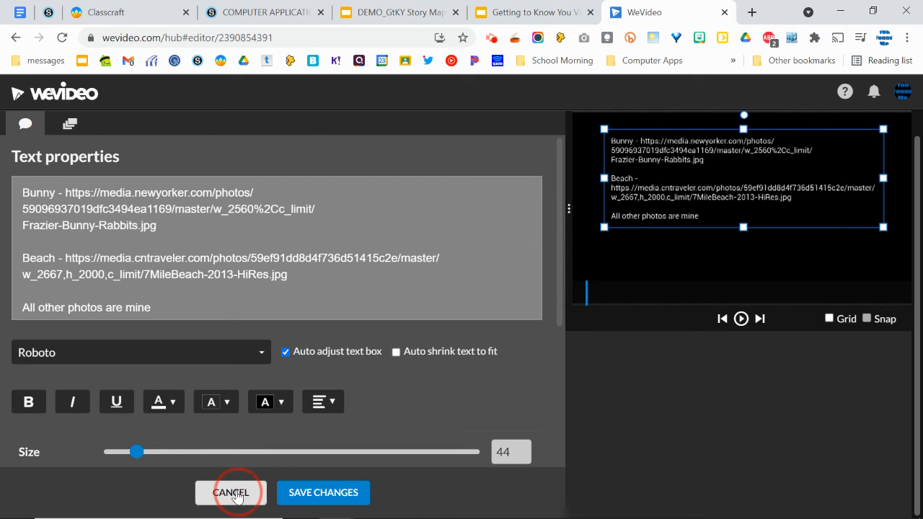
- Open the end credits clip for editing and replace its placeholder text with the copied photo source list
click(395, 439)
double_click(395, 436)
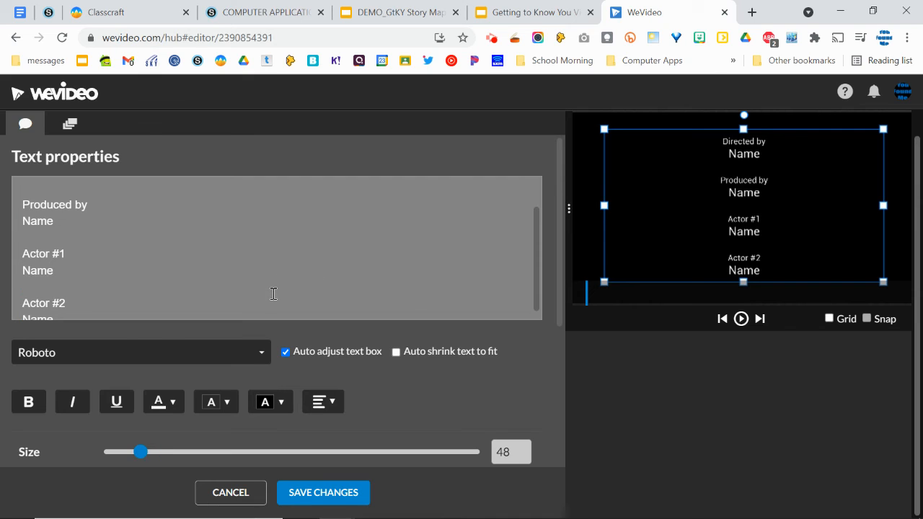
key(ctrl+v)
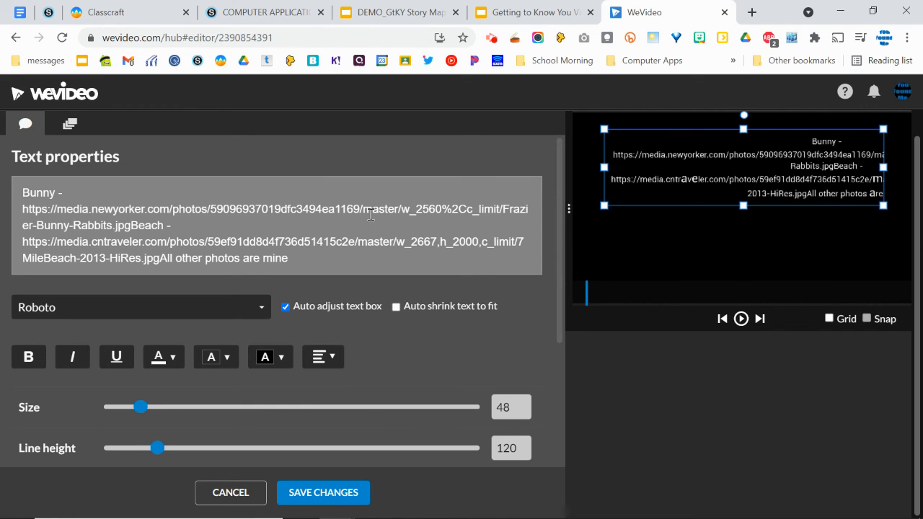
- Left-align the credits text and reduce its size to 40
click(323, 357)
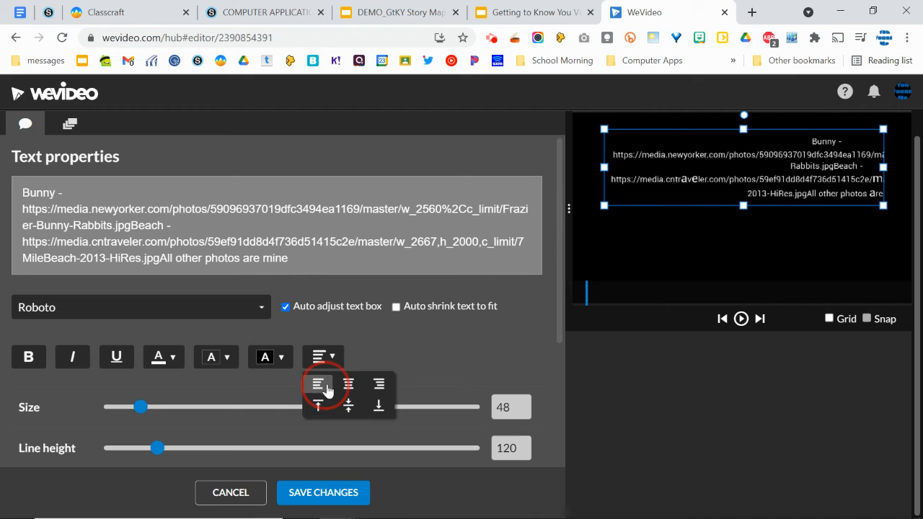
click(327, 388)
drag(141, 408, 133, 411)
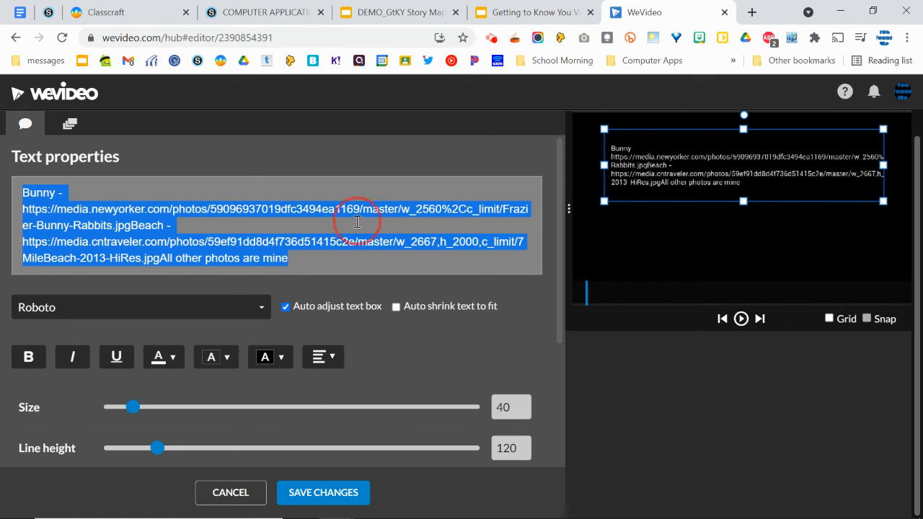
click(368, 211)
key(space)
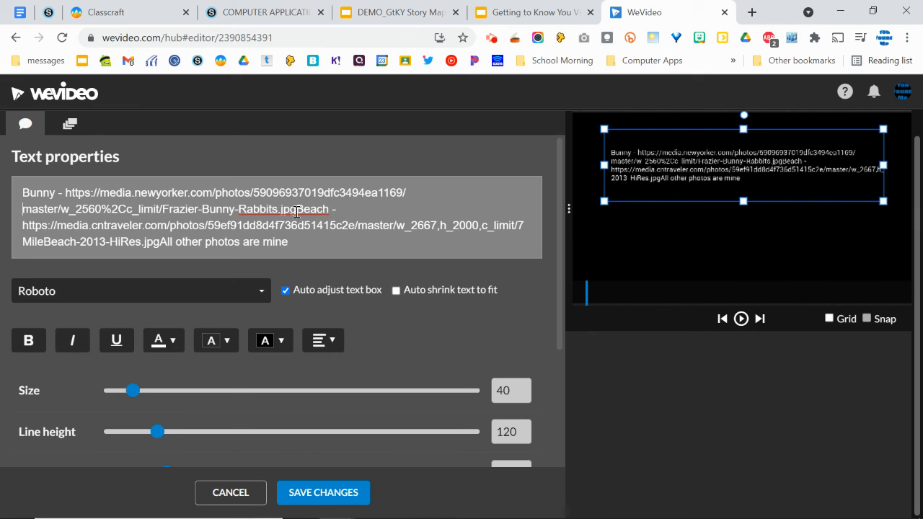
key(Return)
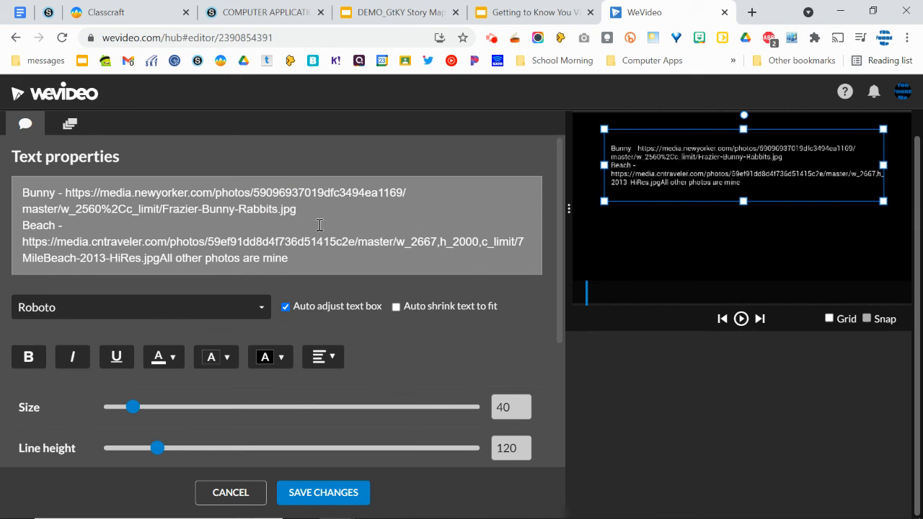
key(Return)
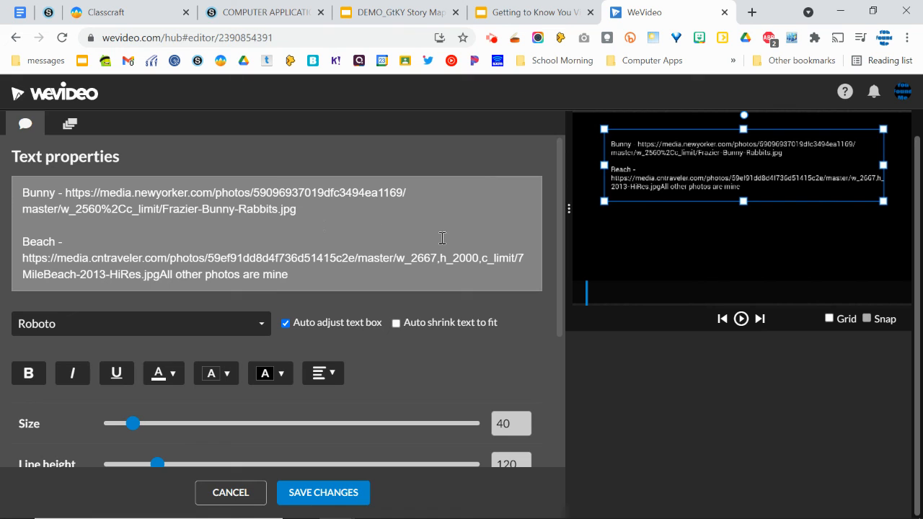
- Put "All other photos are mine" on its own line, separated from the Beach entry by a blank line
click(161, 274)
key(Return)
key(Return)
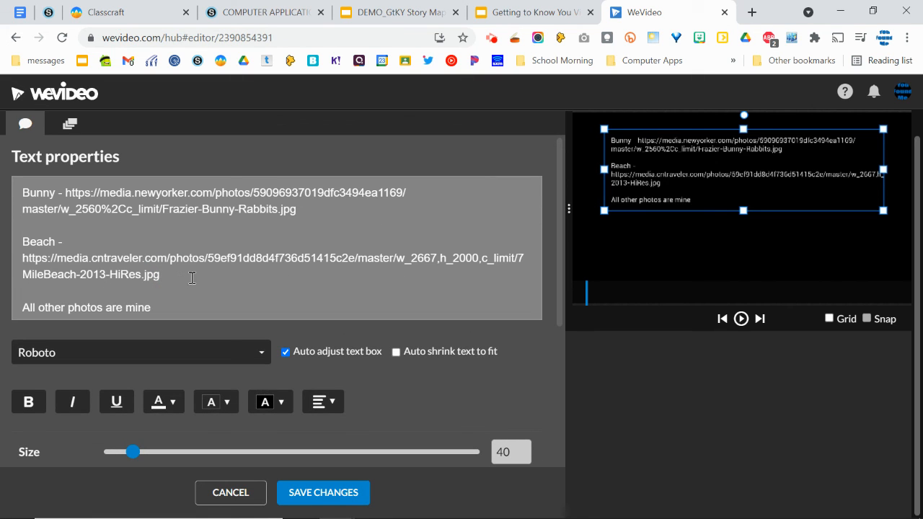
- Break the Beach URL after "59ef91dd8d4f736d51415c2e/" and save the changes to the end credits
click(358, 258)
key(Return)
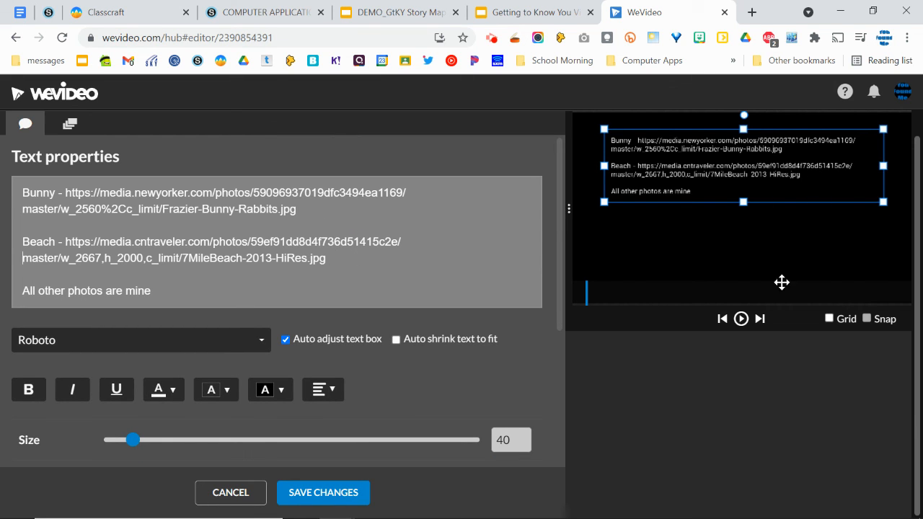
click(339, 492)
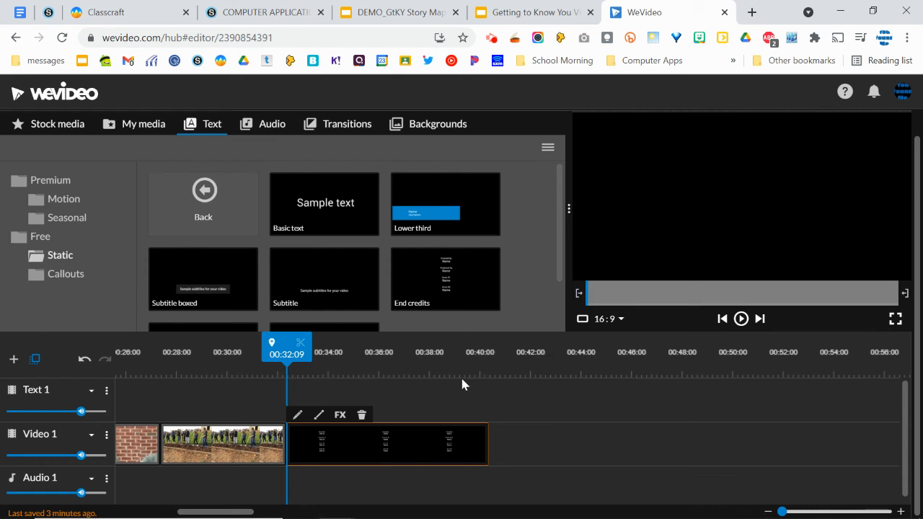
- Preview the end credits in full screen, and reopen their text properties to review and save them again
click(895, 319)
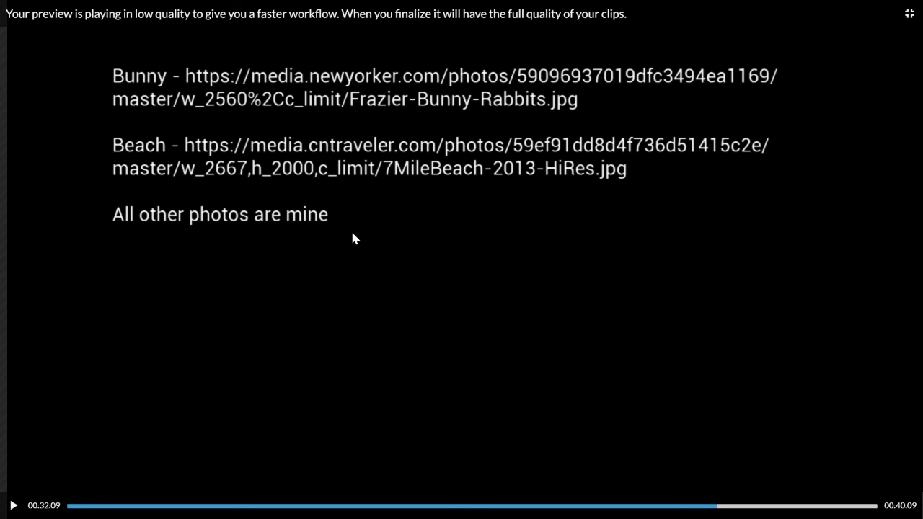
key(Escape)
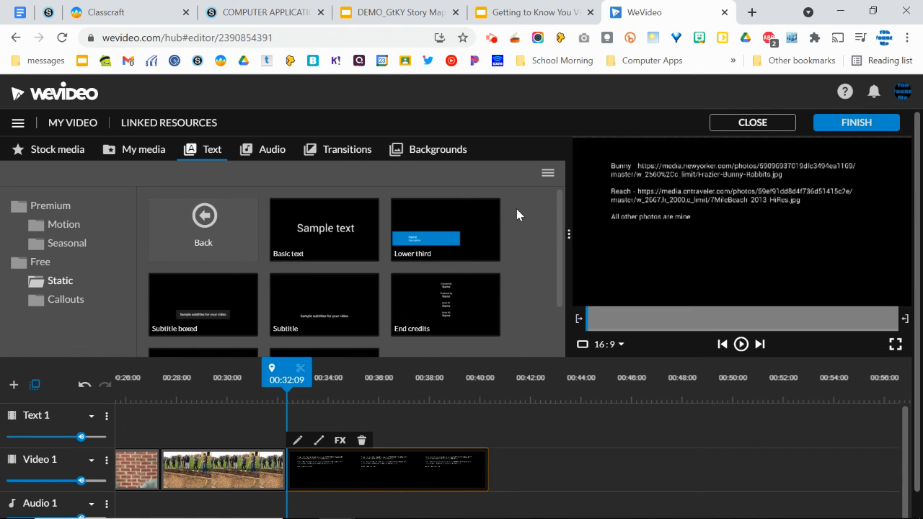
double_click(400, 454)
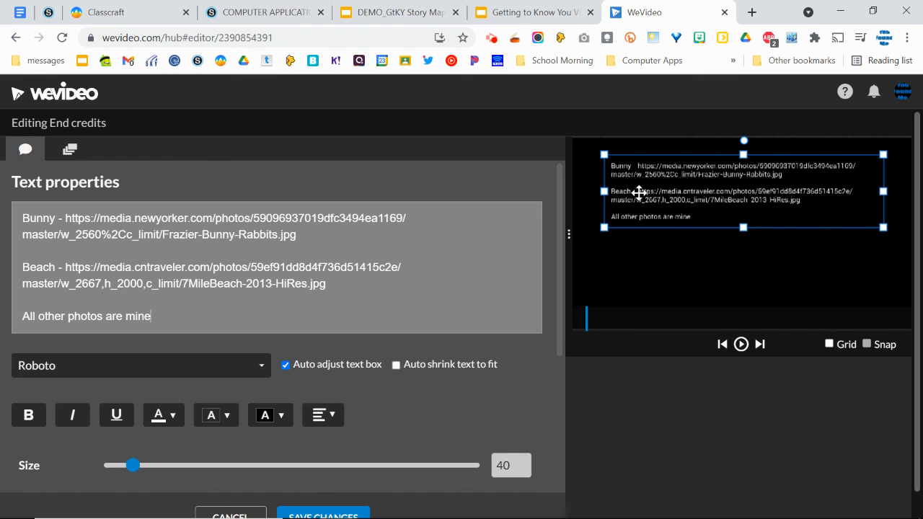
click(335, 513)
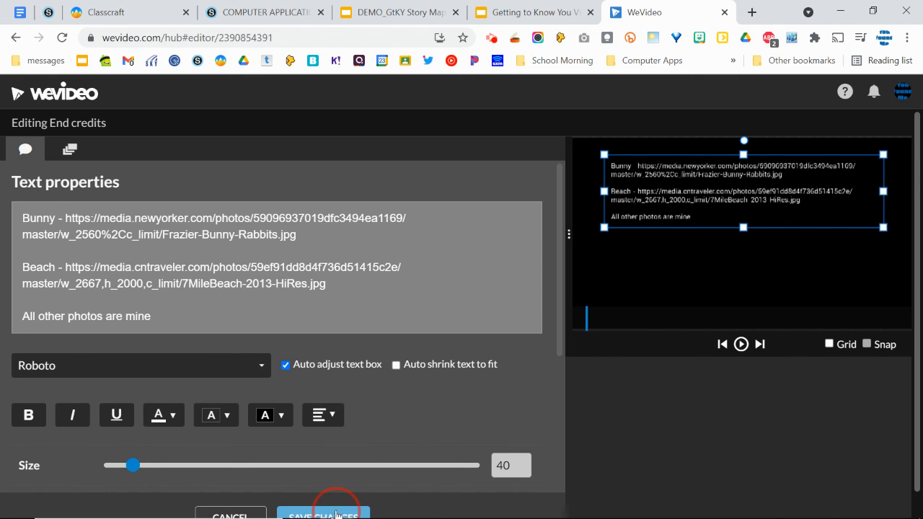